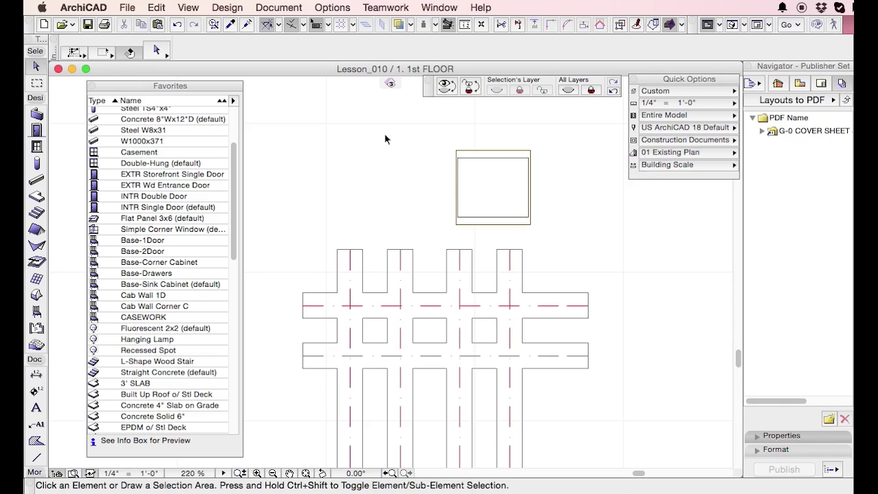
scroll(453, 158, "down", 3)
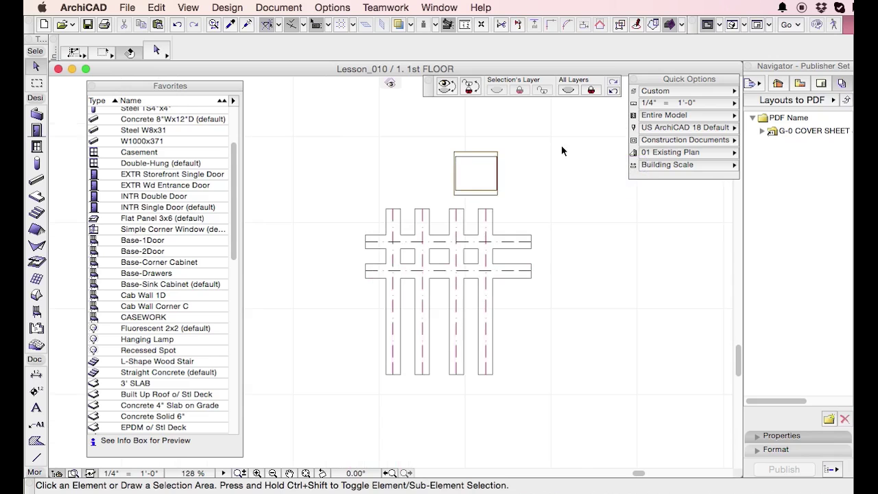
left_click(333, 10)
mouse_move(339, 24)
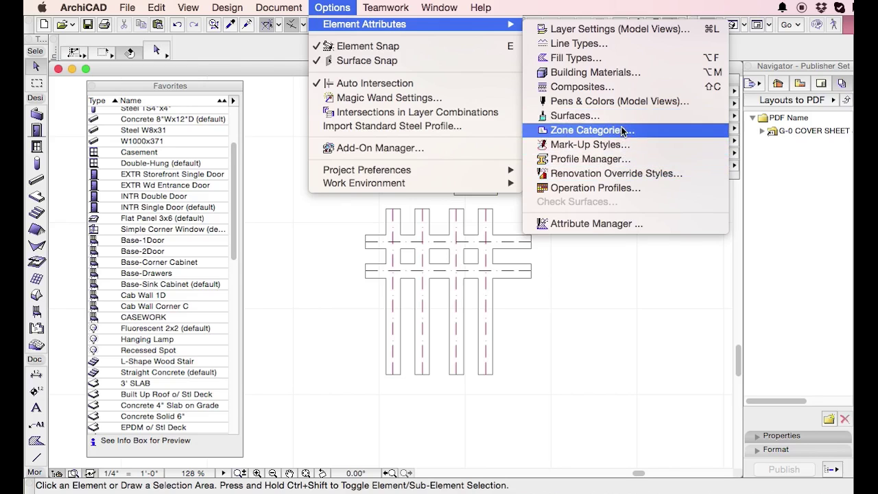
left_click(357, 227)
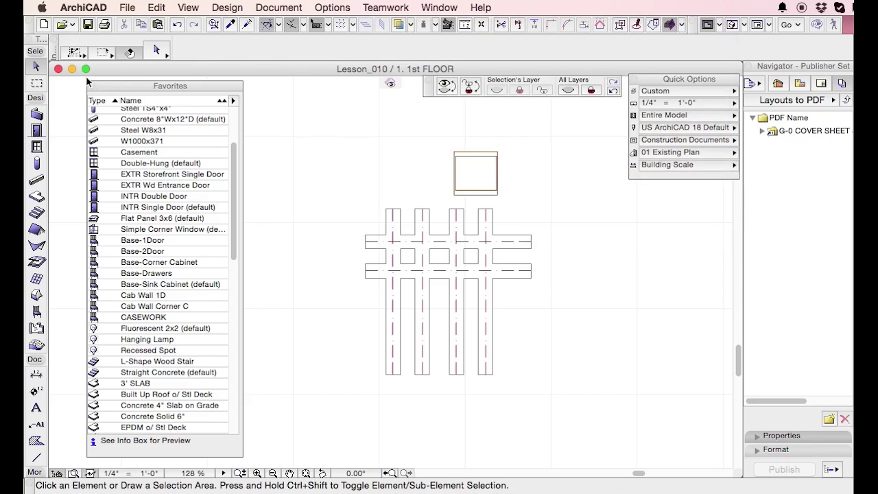
- Narrow the Favorites palette and place it beside the toolbox, clear of the floor plan drawing
left_click_drag(87, 82, 116, 93)
left_click_drag(180, 93, 107, 84)
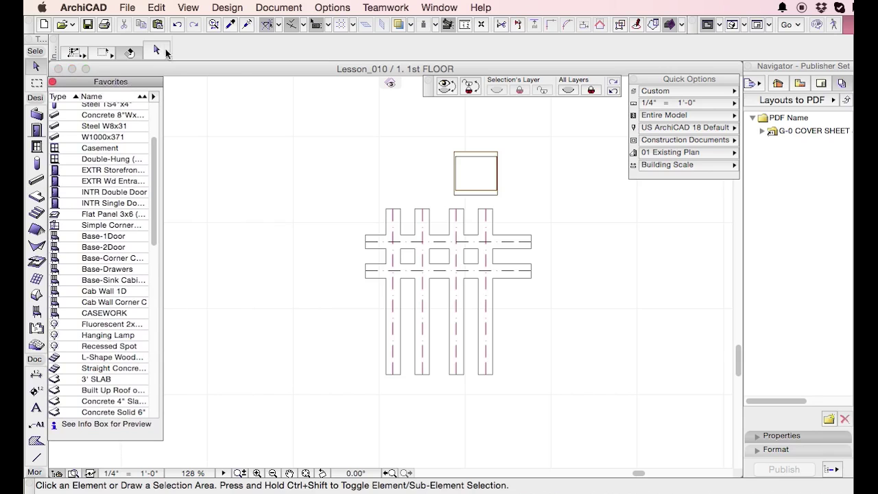
- Save the current project as a new plan file named Lesson_0112.pln in the Lesson 01 folder
left_click(130, 7)
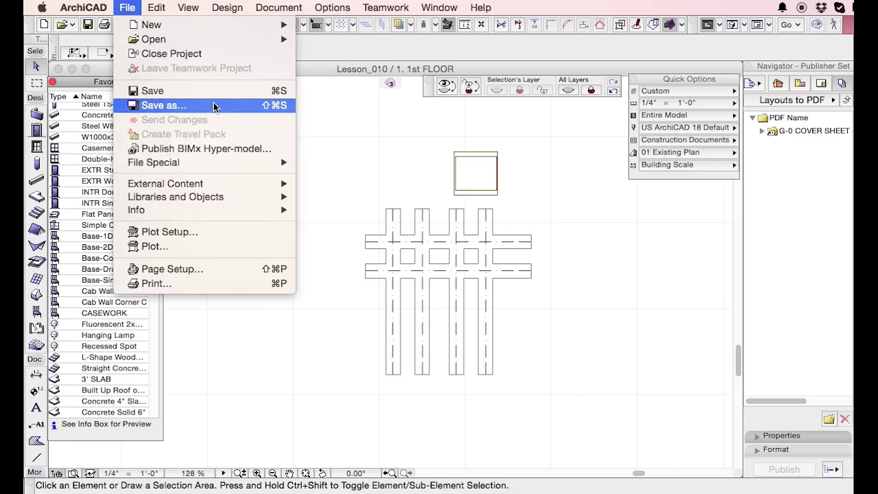
left_click(432, 99)
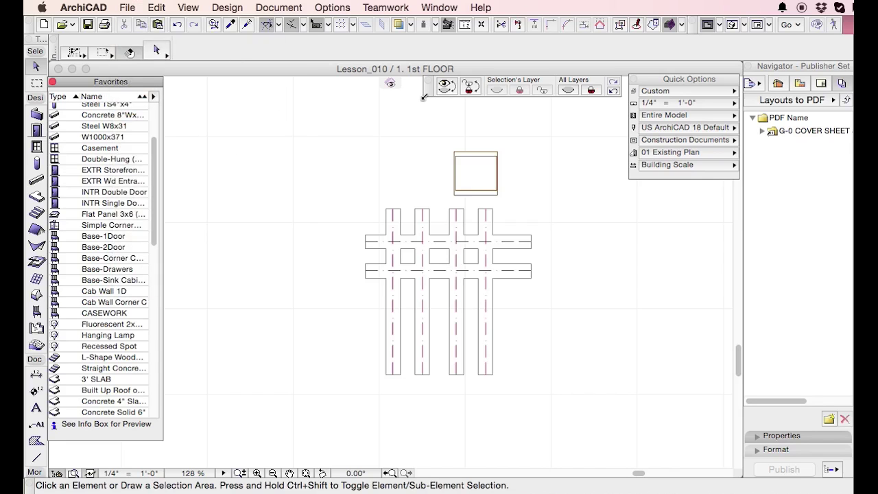
key("super+s")
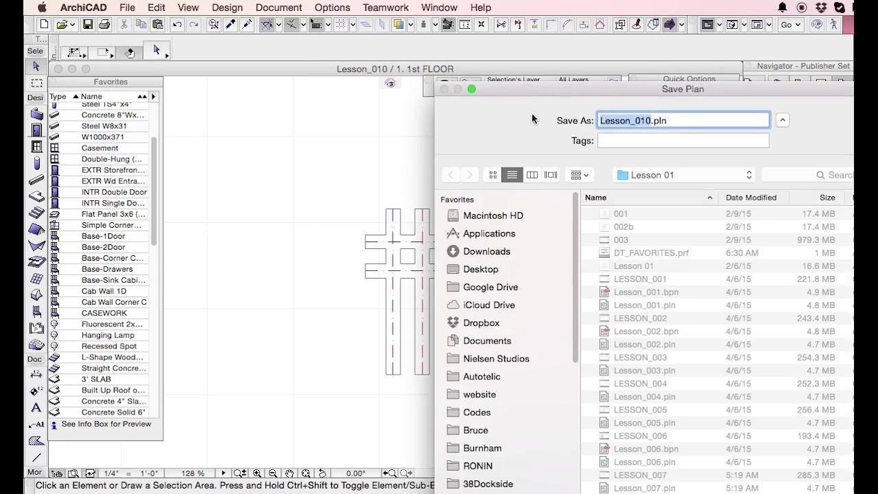
key("Right")
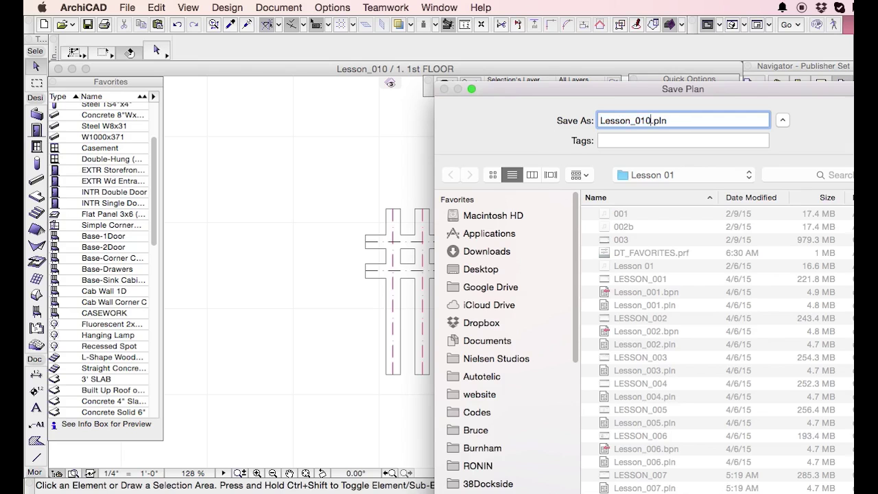
key("BackSpace")
type("12")
key("Return")
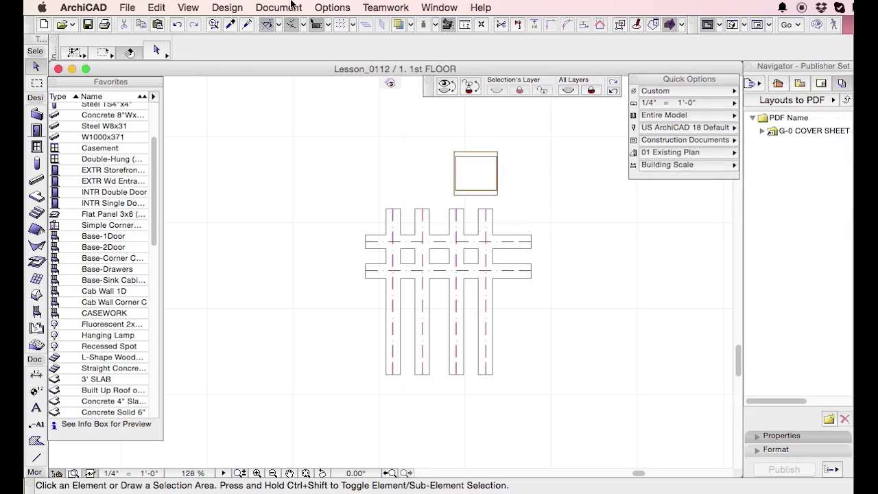
- Save a copy of the project in ArchiCAD Project Template format as DT TEMPLATE.tpl in the Lesson 01 folder
key("super+shift+s")
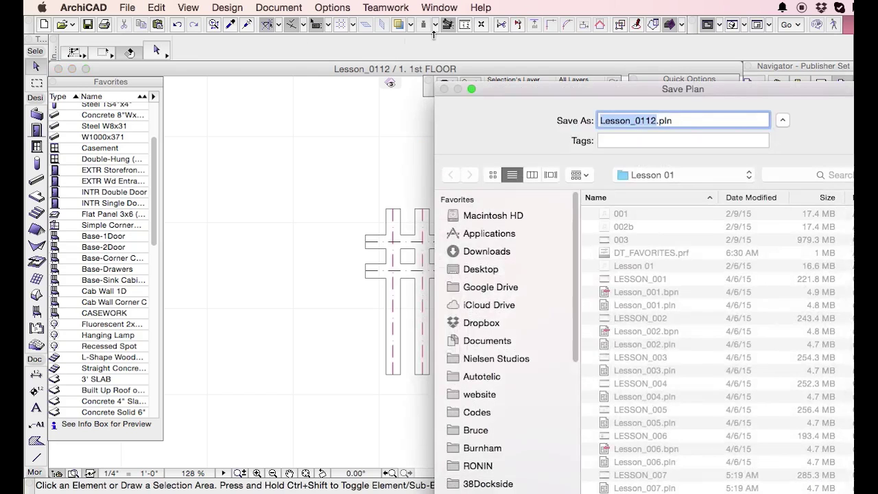
left_click_drag(561, 88, 376, 25)
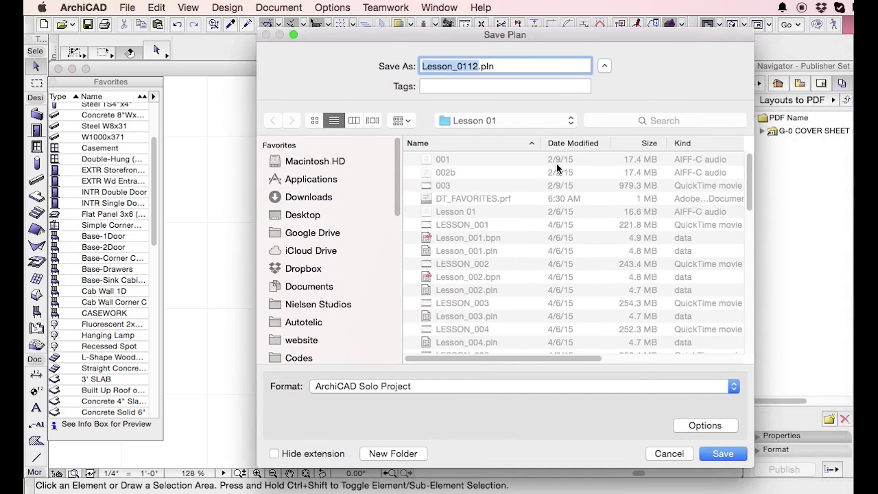
left_click(446, 385)
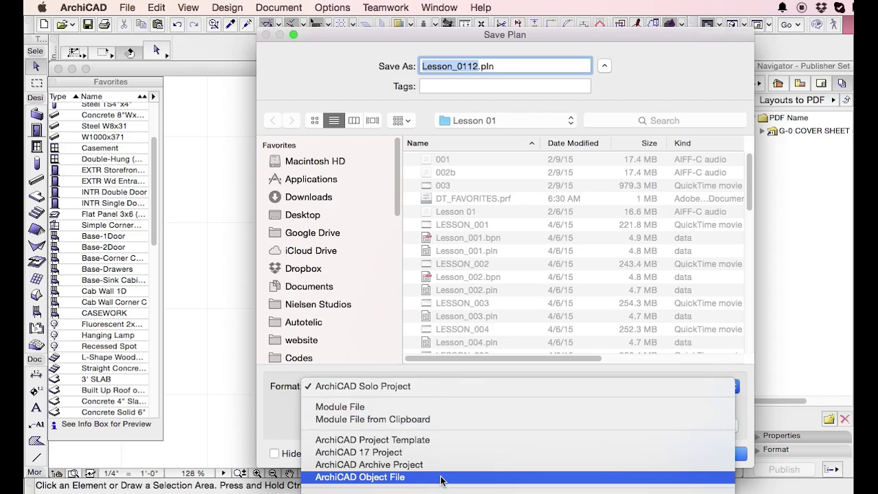
left_click(440, 441)
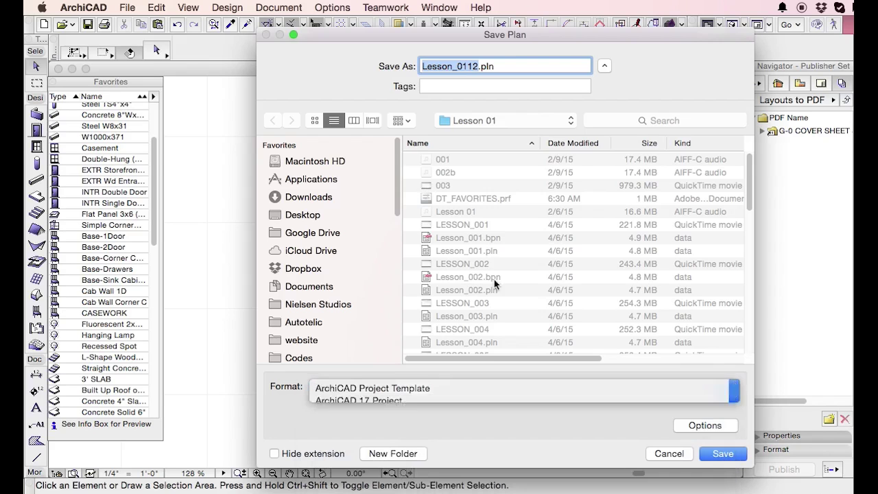
key("Right")
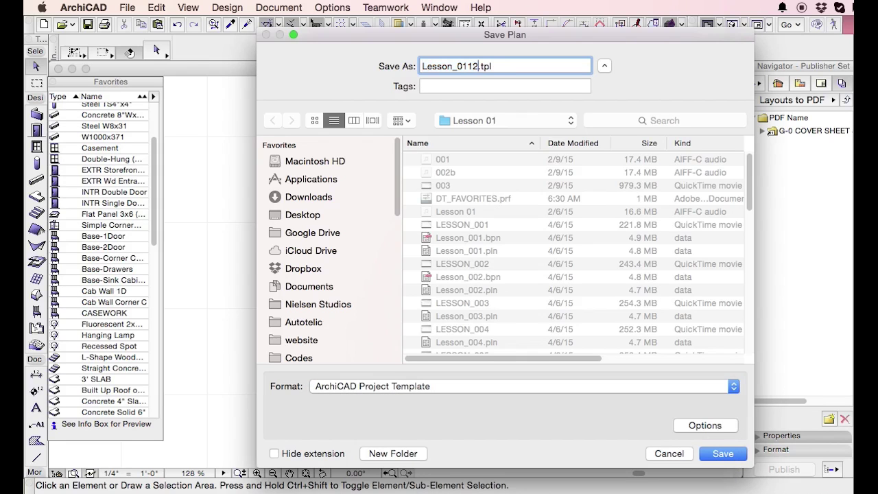
key("BackSpace")
key("BackSpace")
type("3")
left_click_drag(474, 66, 408, 59)
type("DT TEMPLATE")
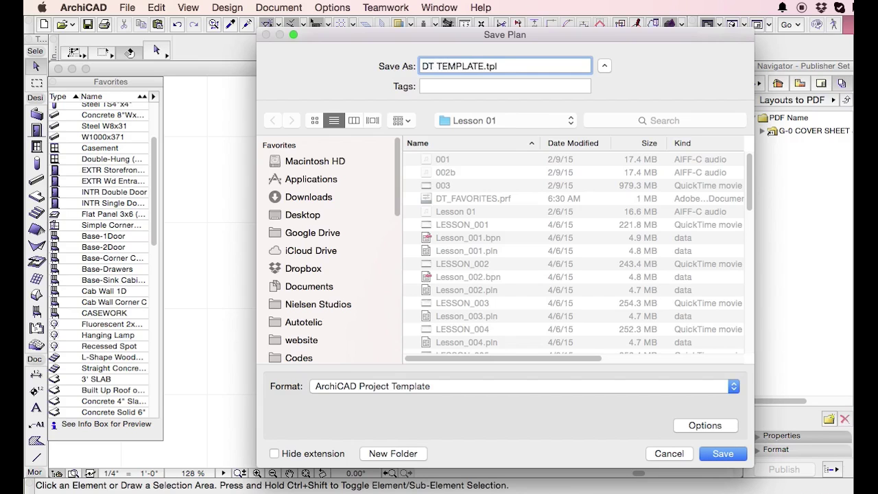
left_click(715, 455)
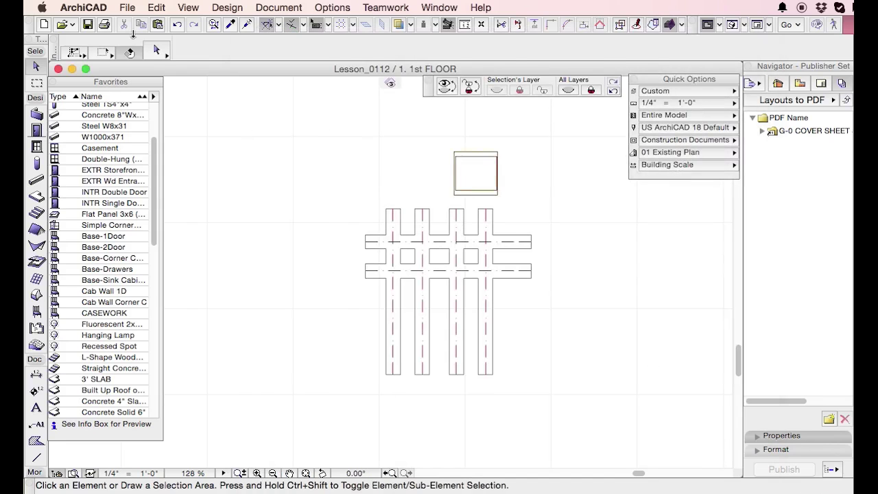
left_click(125, 7)
mouse_move(146, 26)
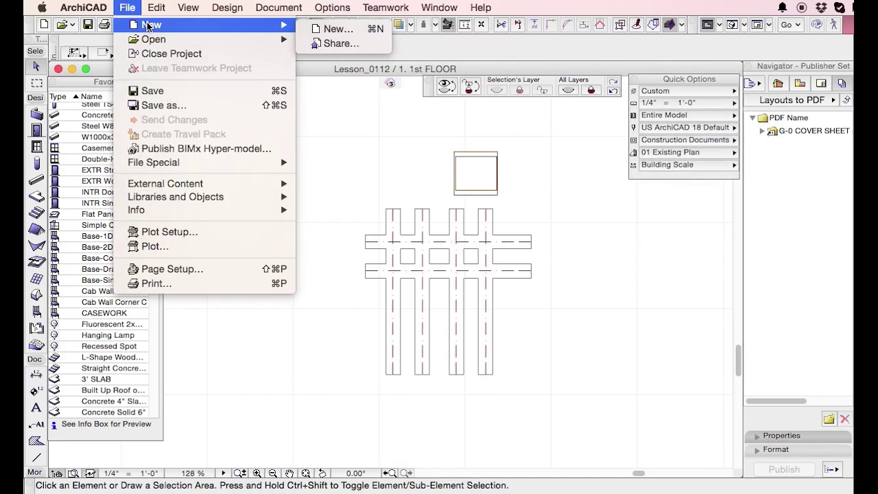
left_click(361, 101)
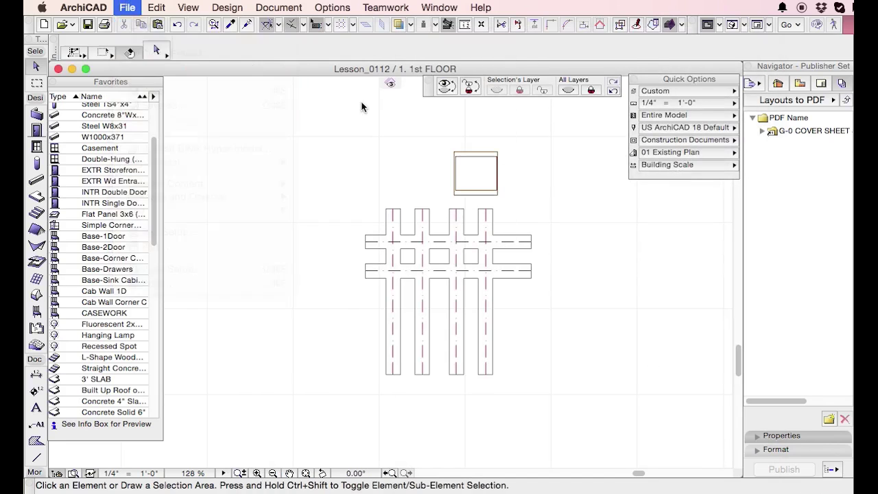
- Save the project as Lesson_013.pln in ArchiCAD Solo Project format in the Lesson 01 folder
key("super+shift+s")
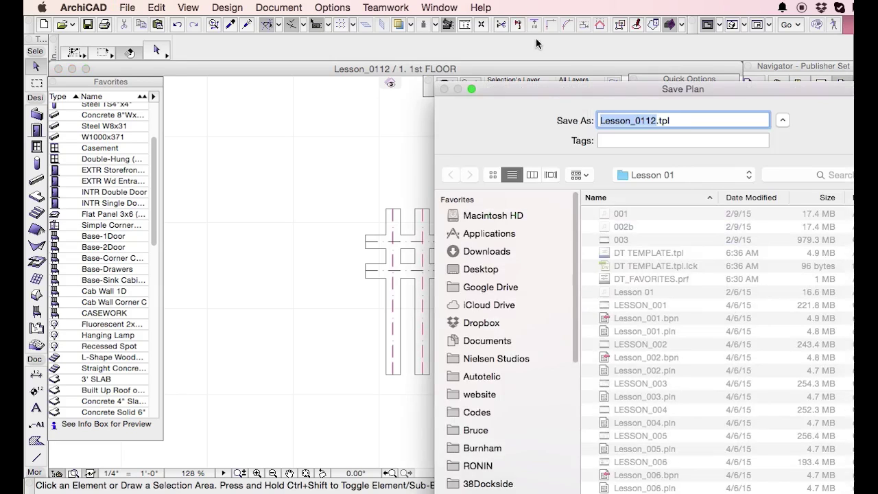
key("Right")
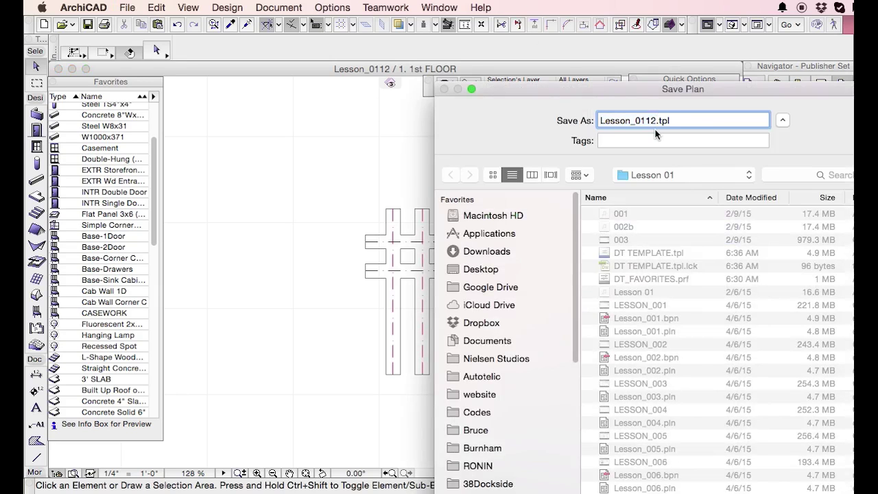
key("BackSpace")
key("BackSpace")
type("3")
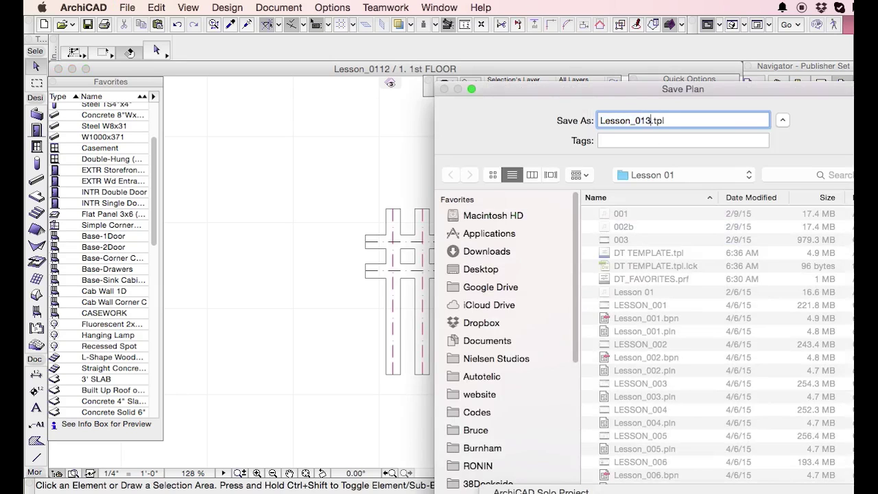
left_click(539, 492)
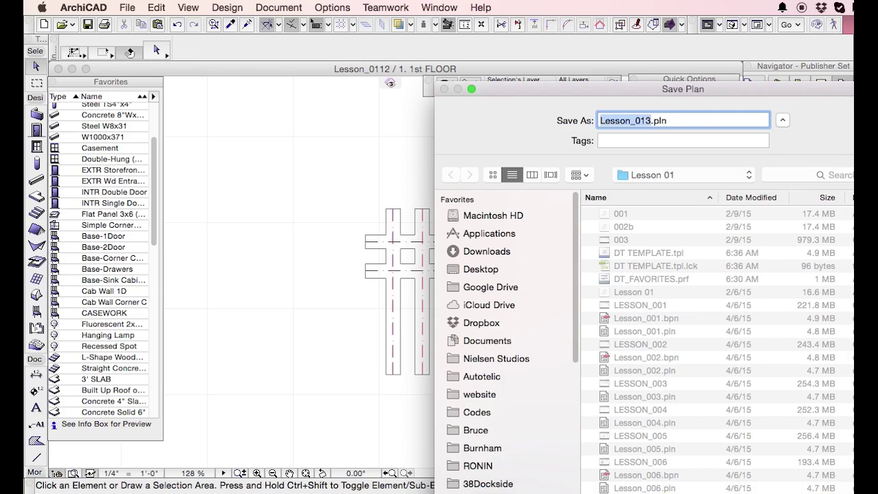
key("Return")
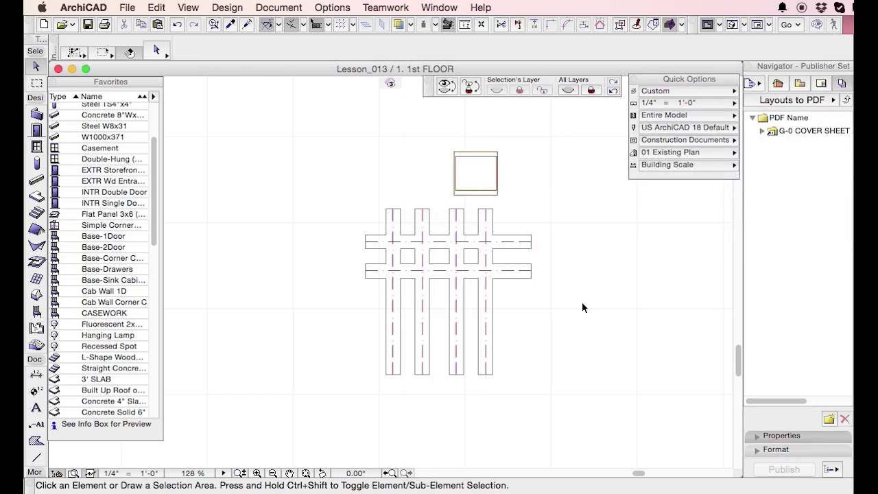
- Create a new project from the existing DT.tpl template
left_click(127, 7)
mouse_move(172, 39)
mouse_move(151, 25)
left_click(332, 29)
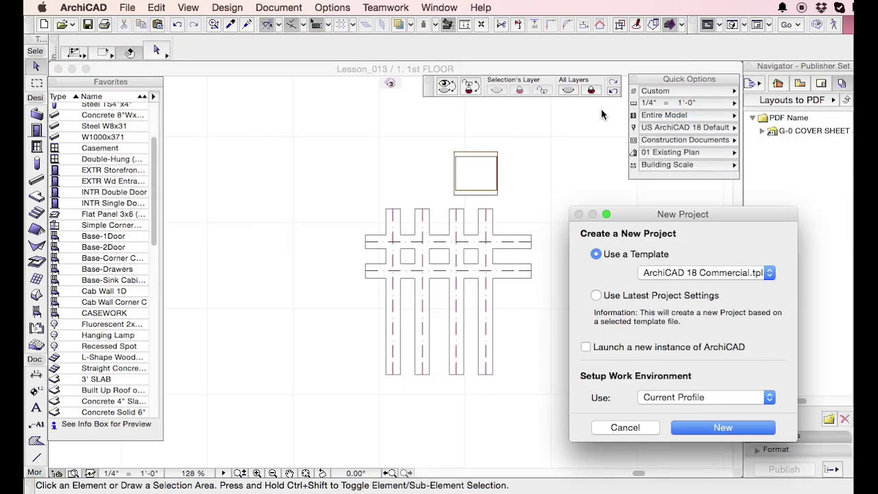
left_click(668, 277)
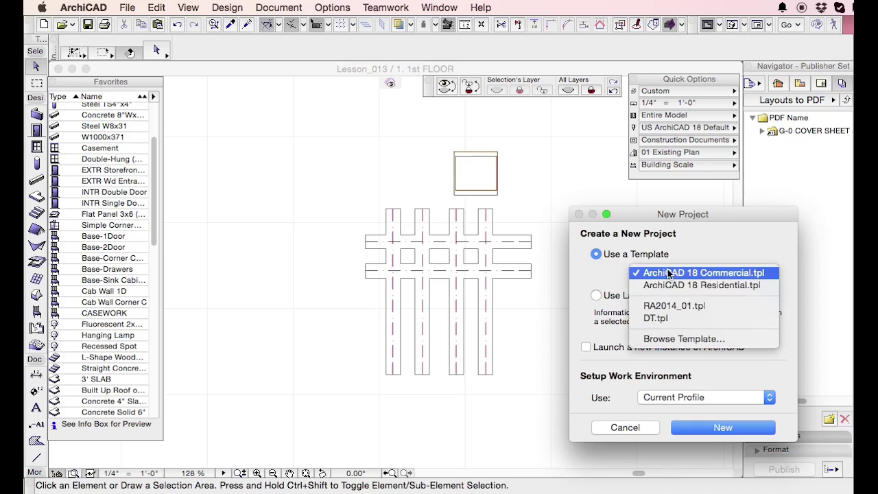
left_click(700, 322)
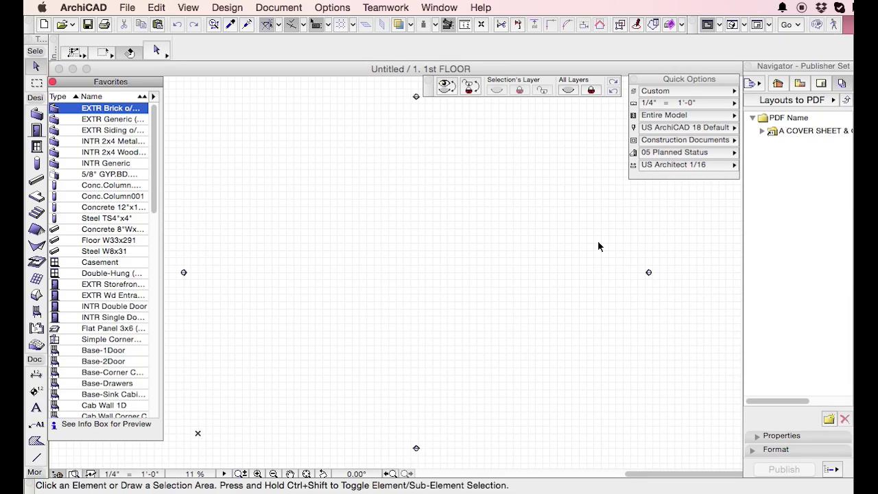
- Create a new project based on the DT TEMPLATE.tpl template with the Current Profile work environment
key("super+n")
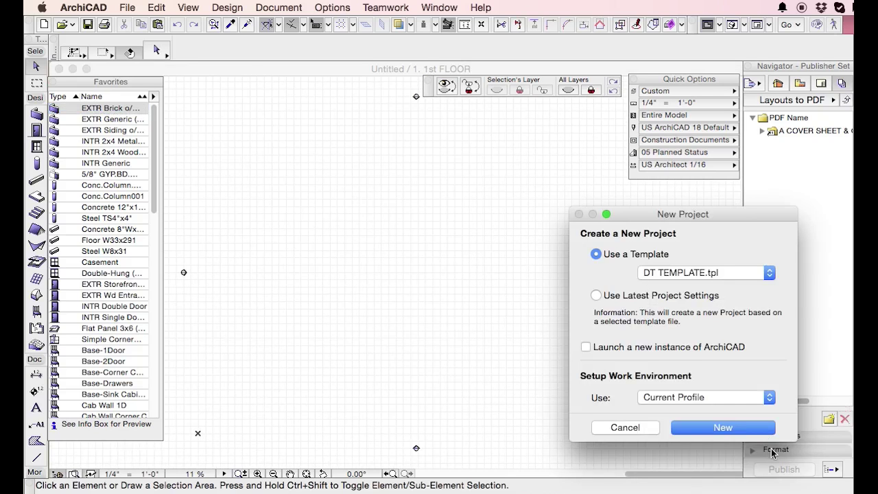
left_click(748, 429)
left_click(741, 428)
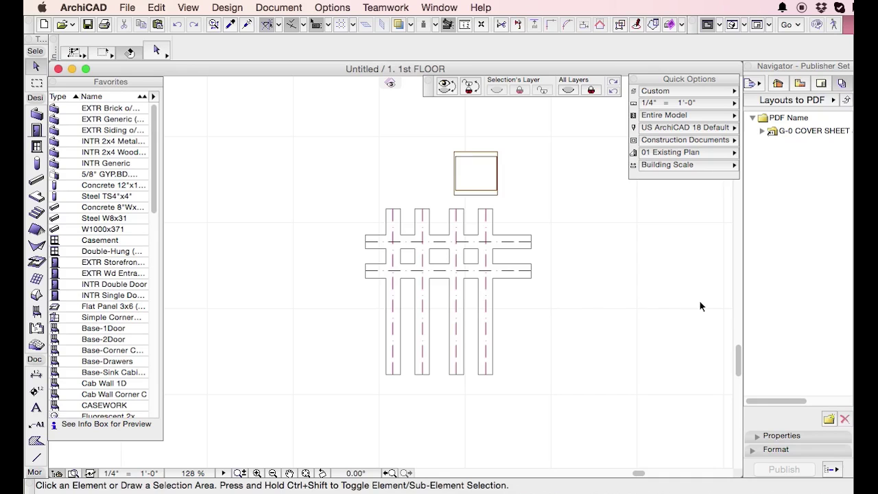
- Look at the Arch-F (30x42) master layout of the new project and return to the floor plan
left_click(439, 6)
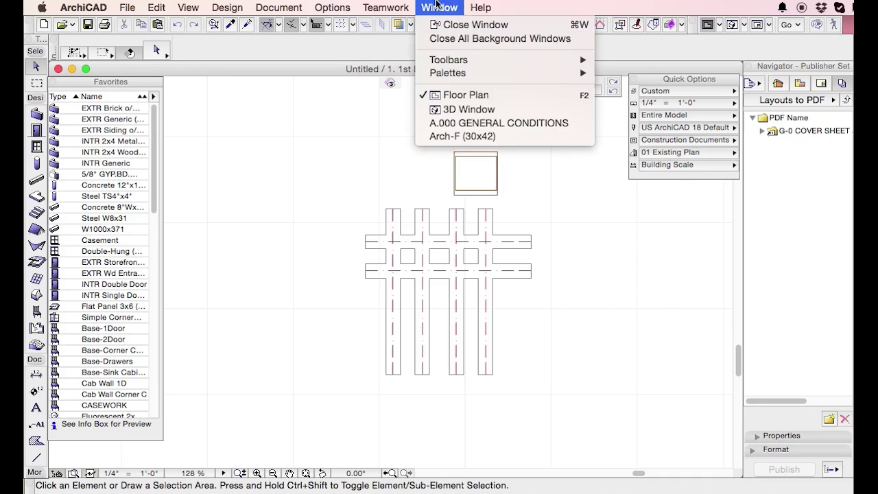
left_click(553, 136)
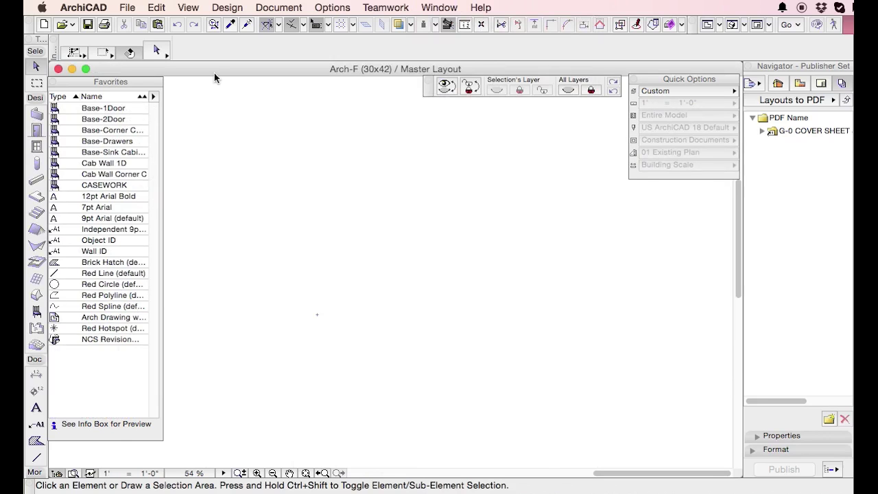
key("F2")
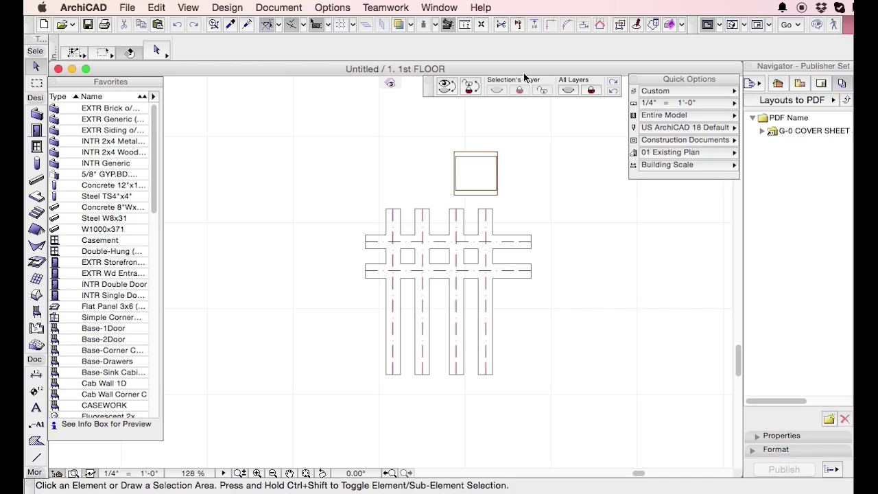
- Check the new project's model in the 3D window and return to the floor plan
left_click(439, 7)
left_click(448, 109)
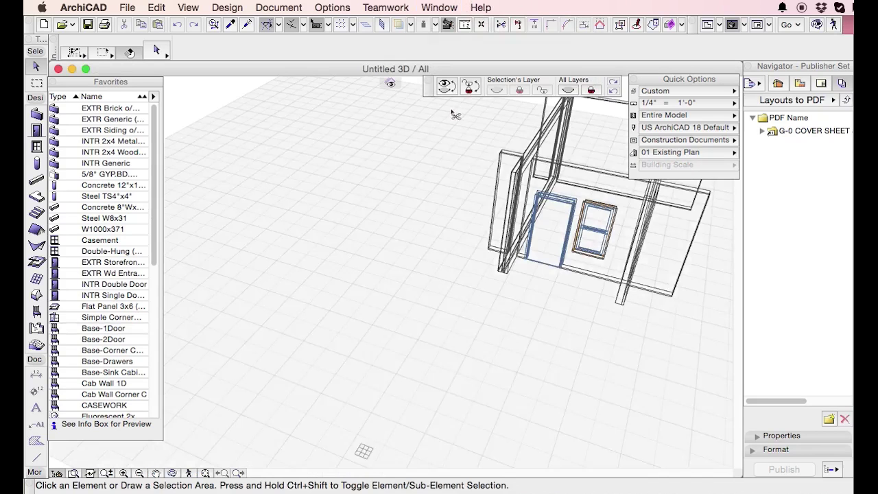
key("F2")
left_click(439, 8)
left_click(461, 108)
key("F2")
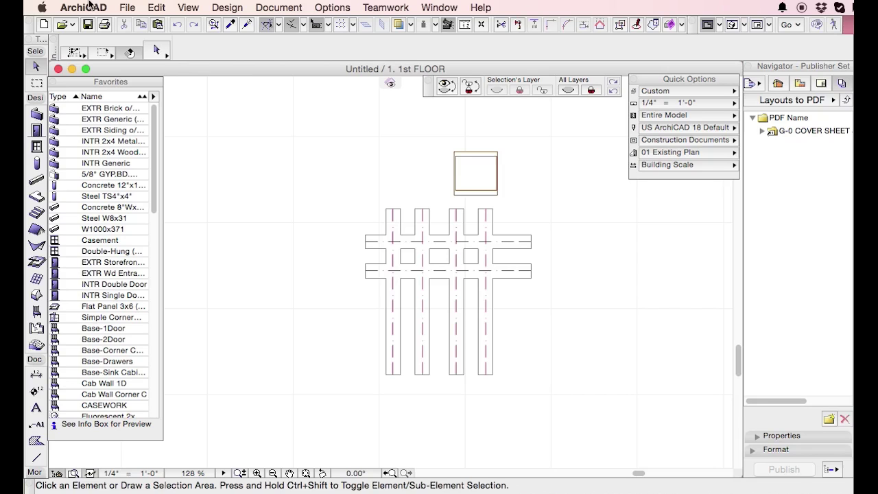
- Save the project in the Lesson 01 folder as Untitled.tpl, using the ArchiCAD Project Template format
left_click(120, 7)
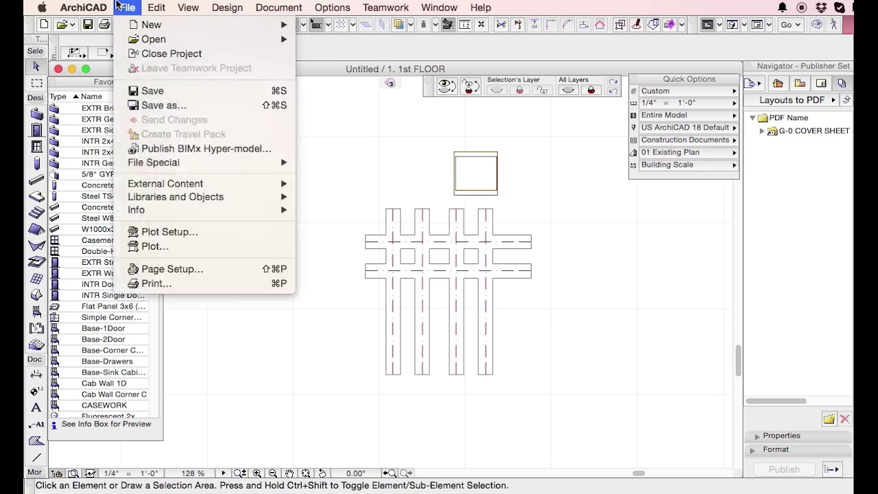
left_click(199, 105)
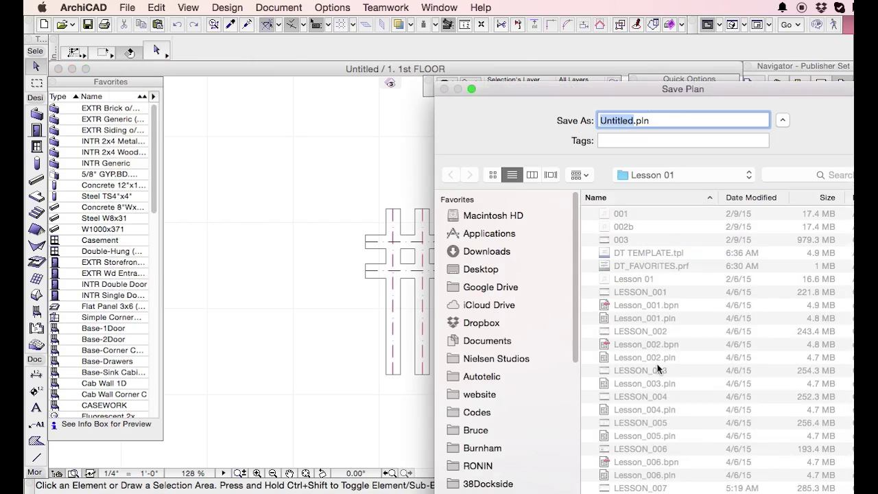
left_click_drag(537, 94, 386, 29)
left_click(566, 480)
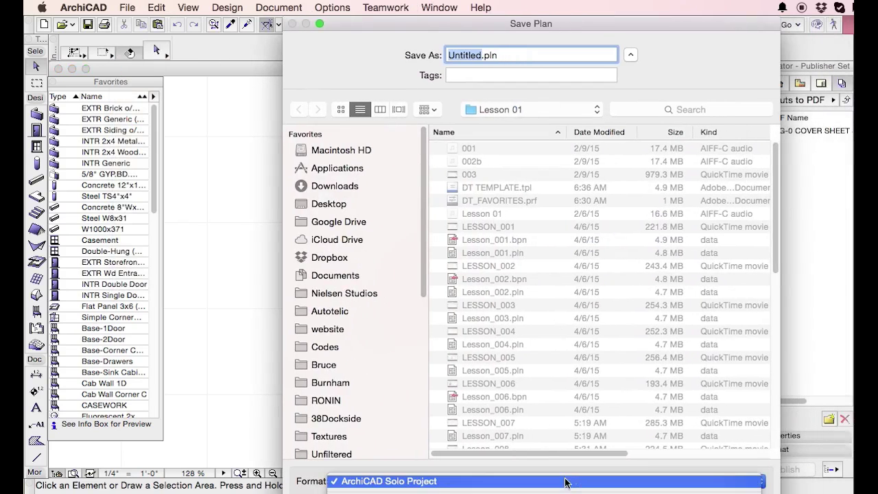
left_click(391, 483)
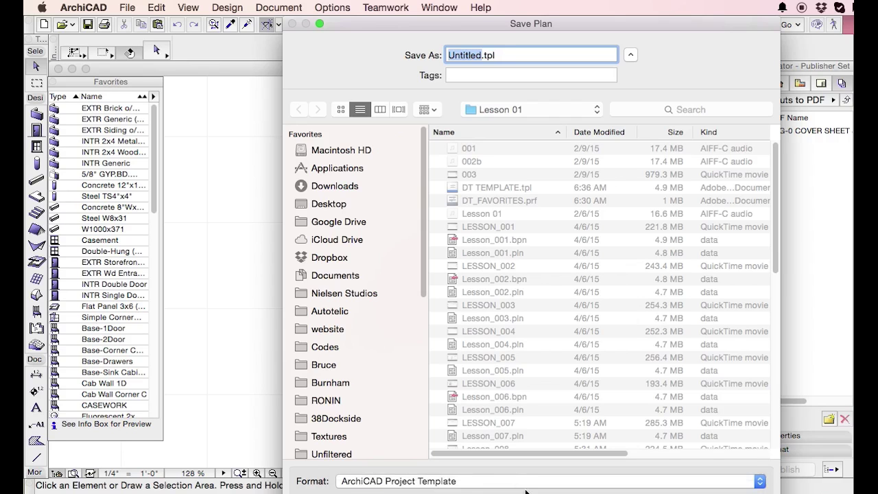
double_click(501, 57)
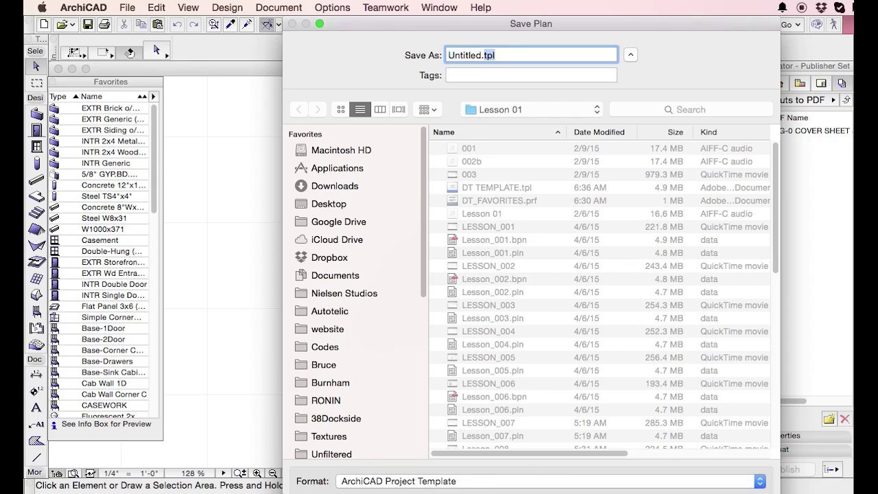
key("Return")
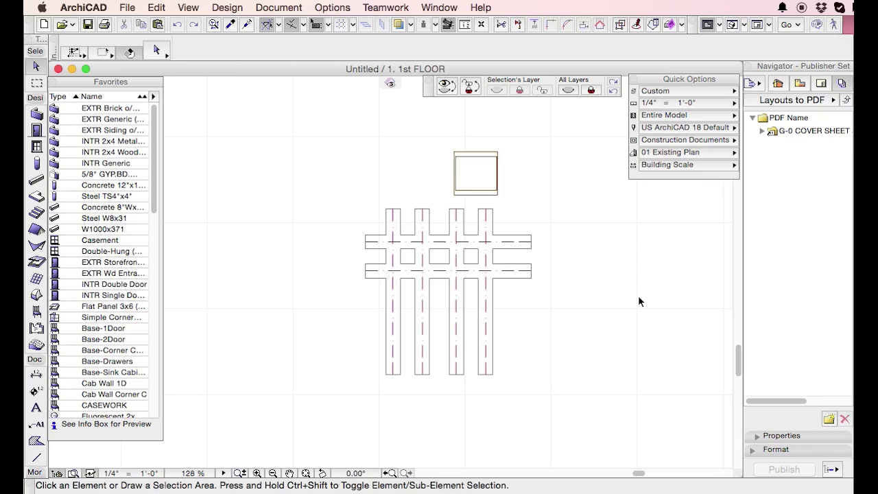
left_click(590, 307)
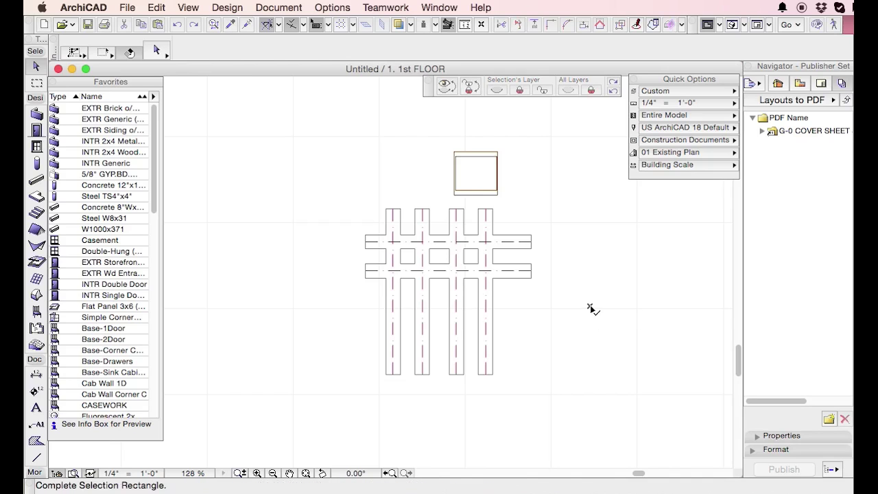
left_click(580, 321)
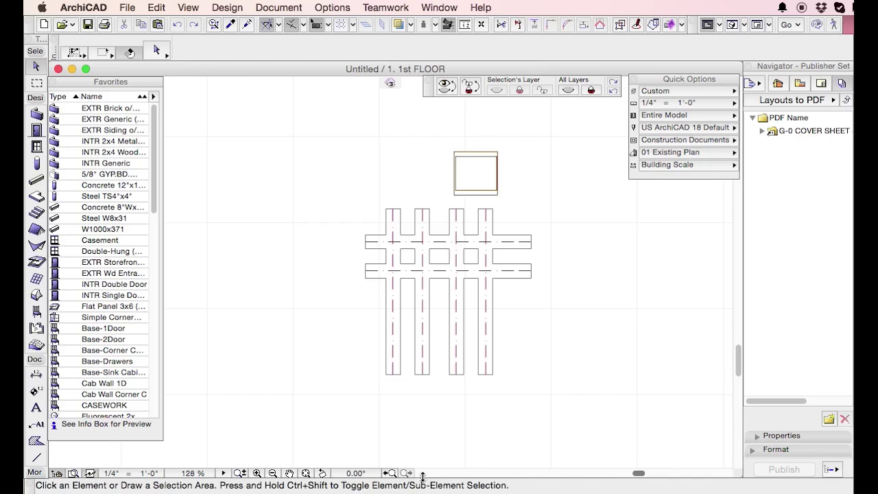